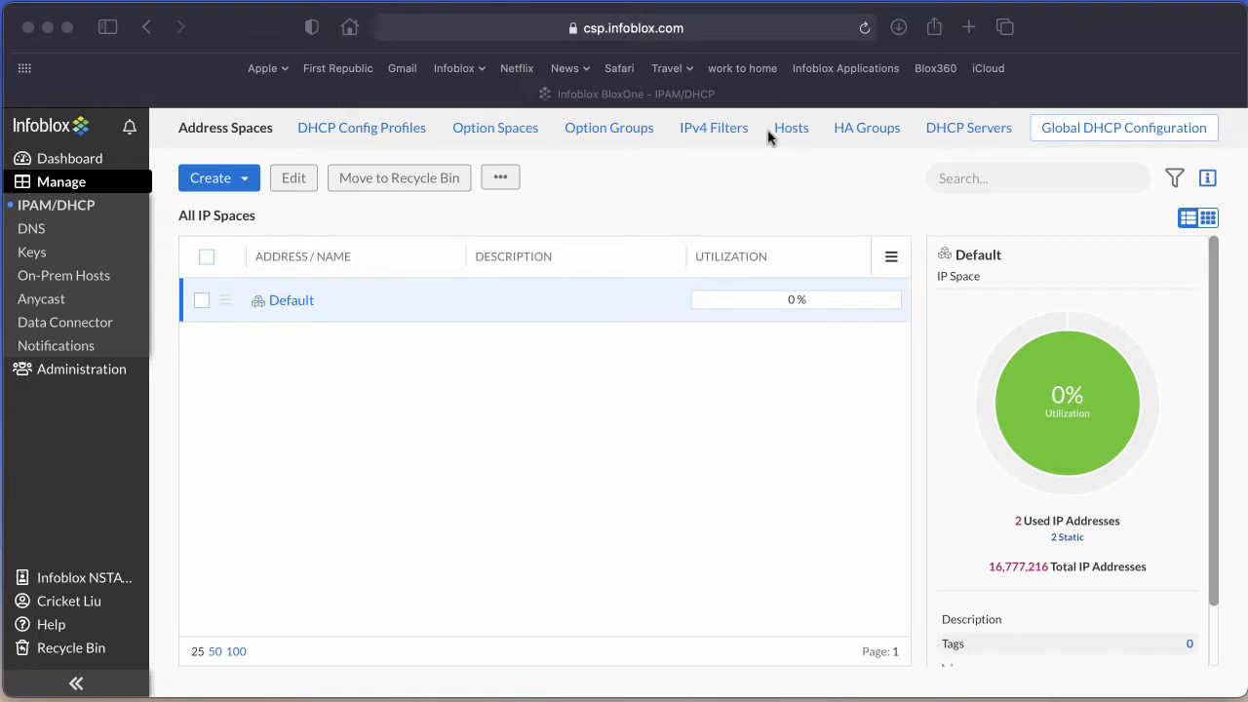
Start a new HA group named "HA Group 1" with the Advanced Active / Passive configuration.
click(851, 129)
click(851, 130)
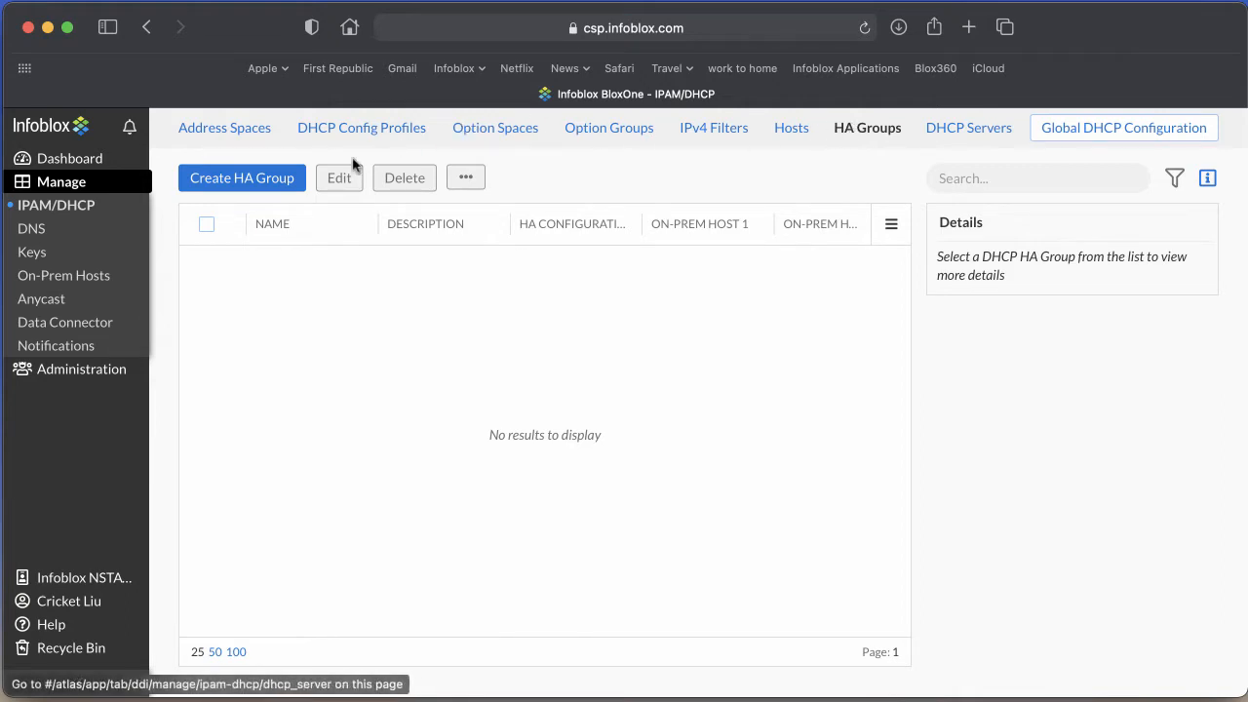
click(274, 181)
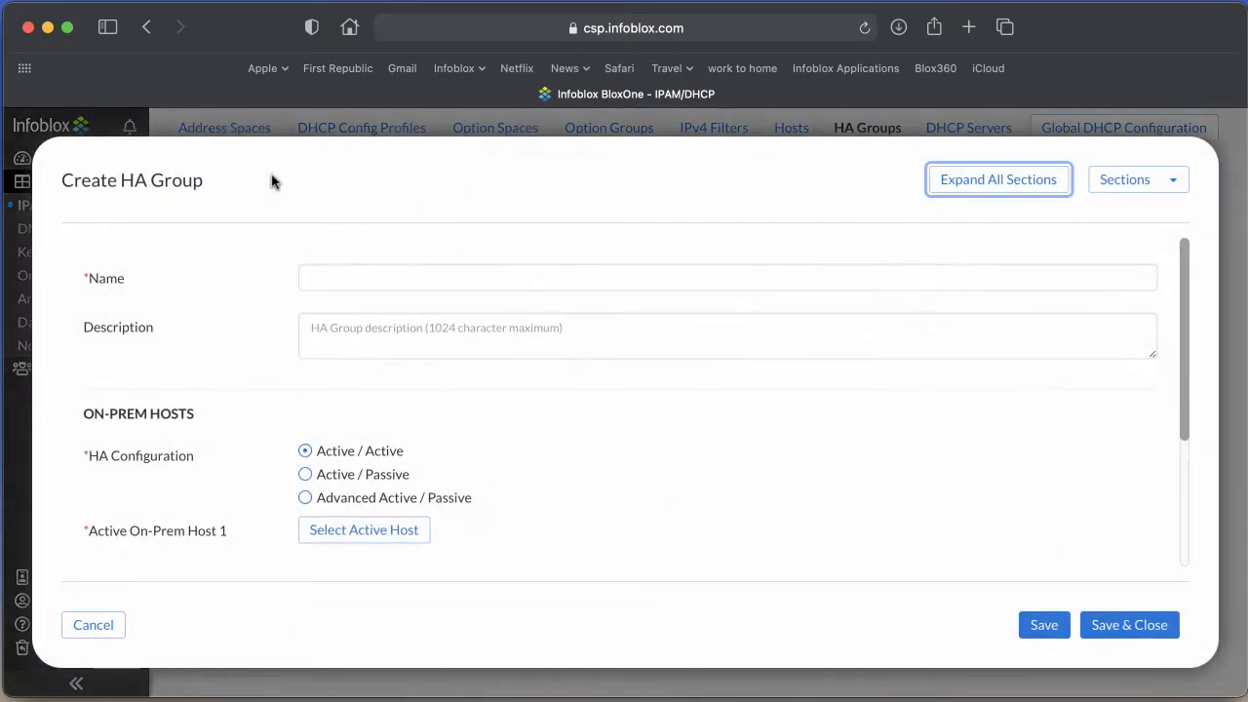
click(362, 270)
text(HA Gr)
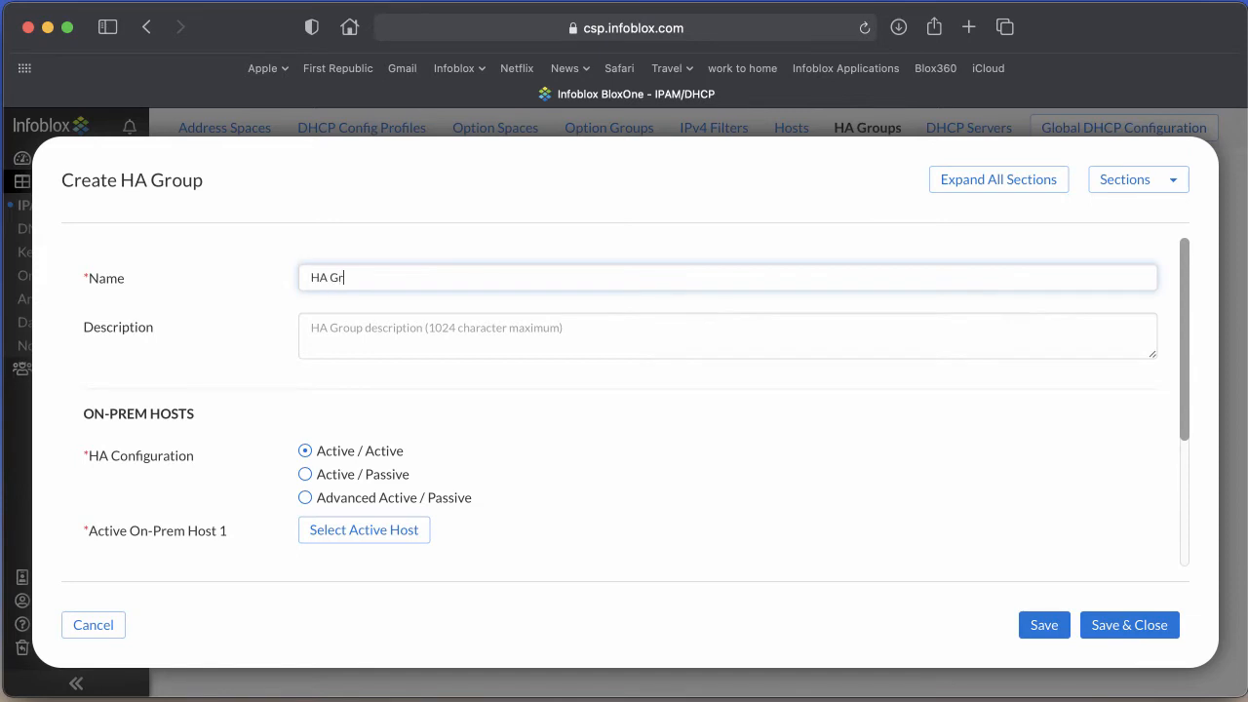
text(oup 1)
click(306, 499)
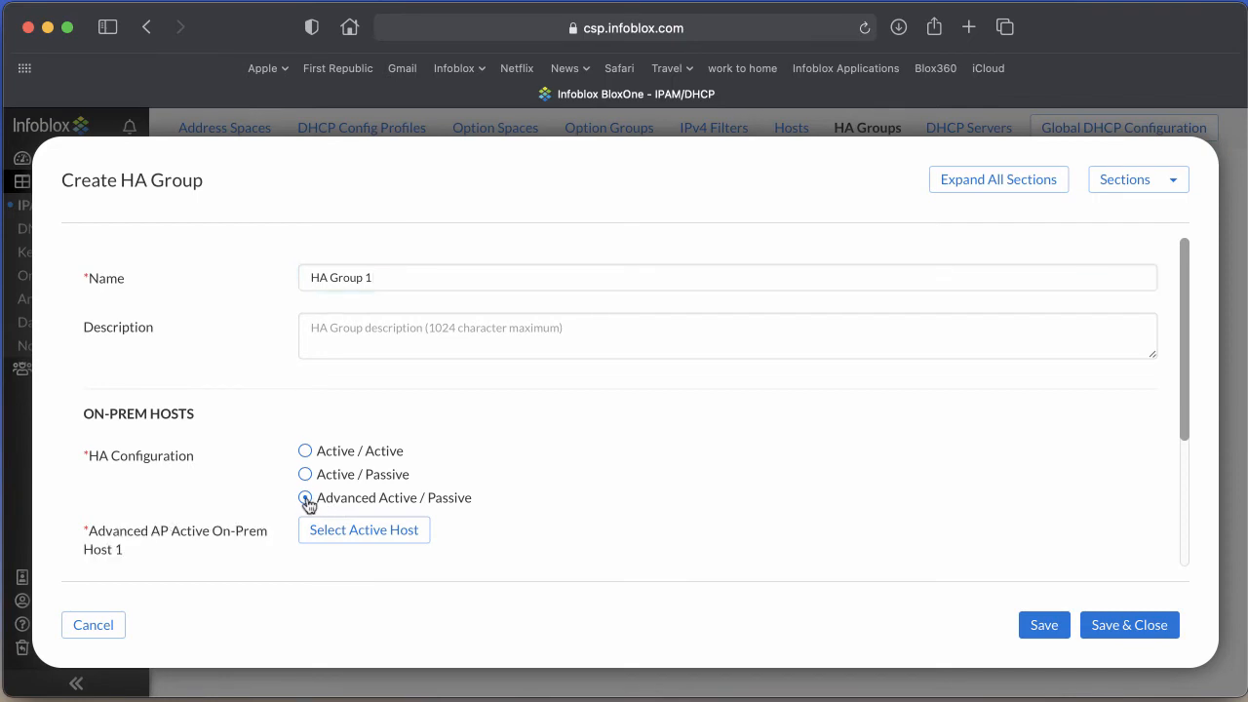
Assign Cricket-OnPrem-1 as the active on-prem host of the HA group.
click(350, 537)
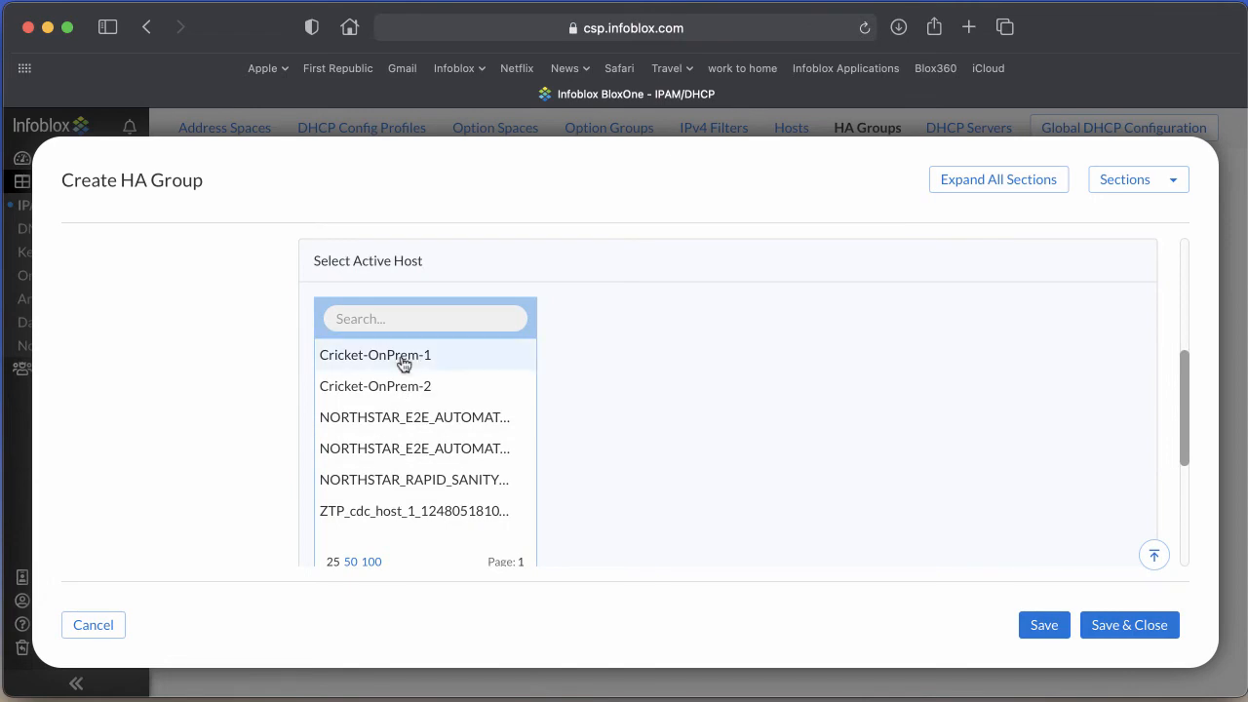
click(404, 363)
click(1102, 458)
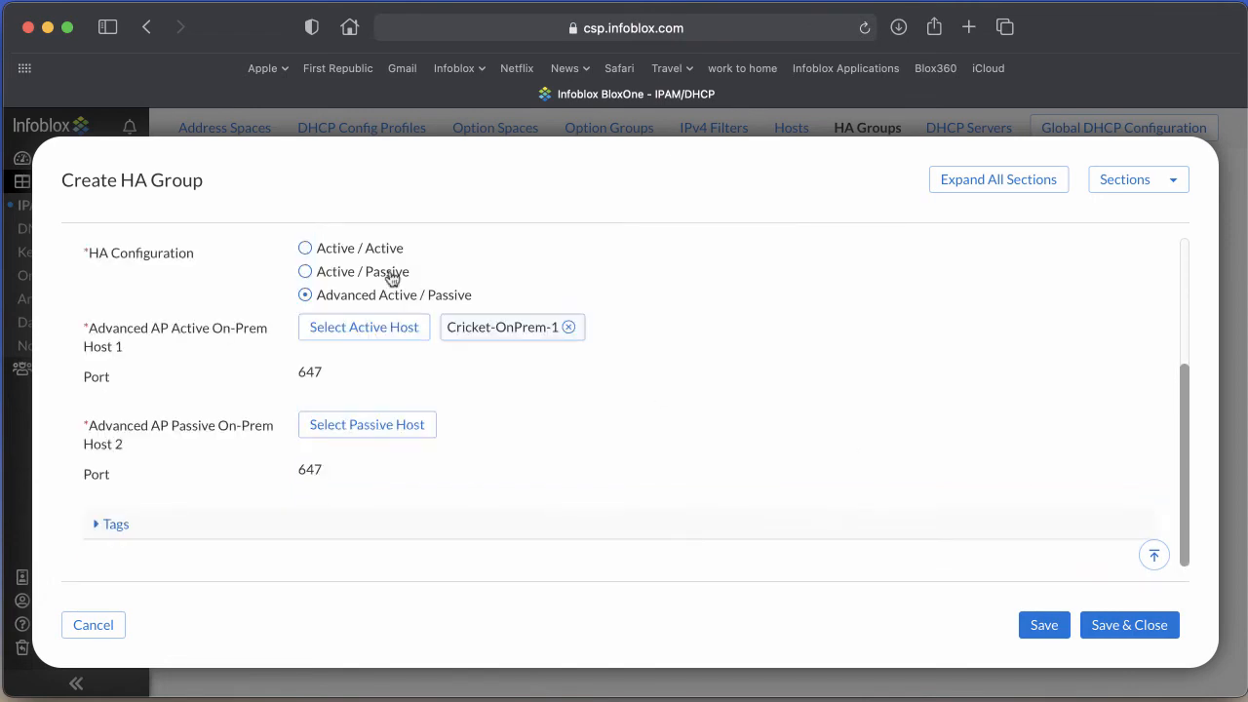
Assign Cricket-OnPrem-2 as the passive on-prem host, then save and close the HA group.
click(386, 426)
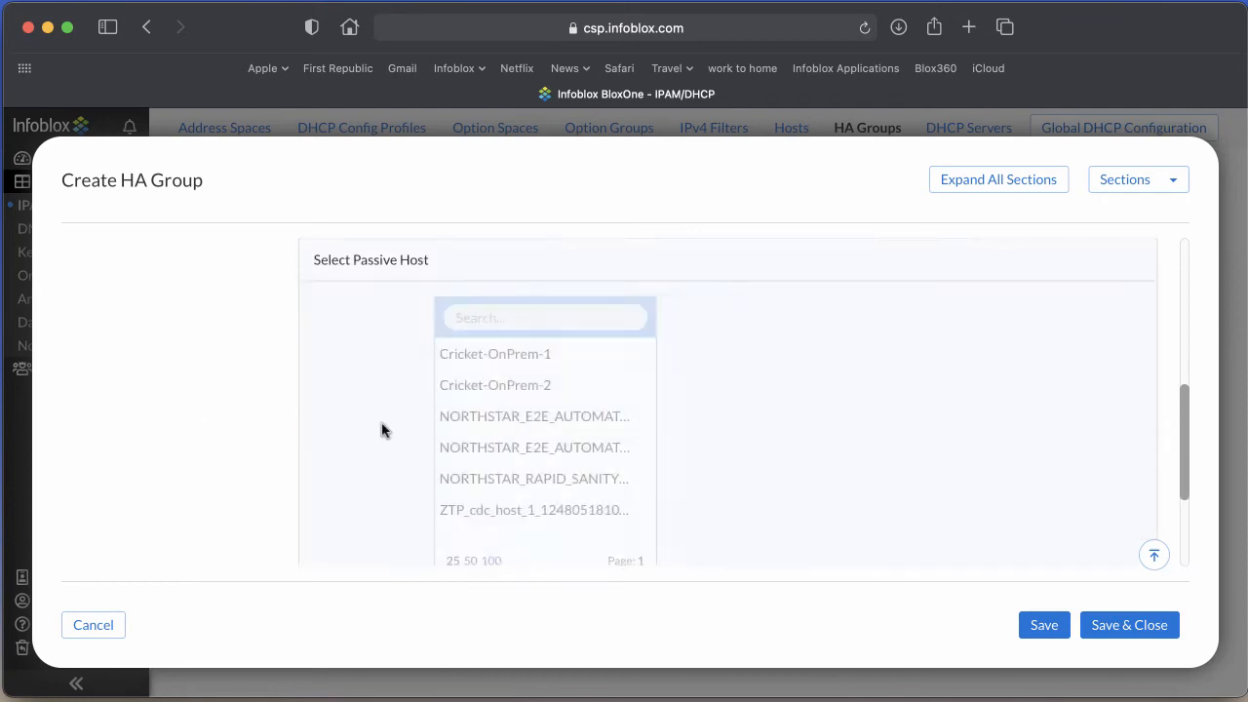
click(453, 390)
scroll(1089, 562, down, 3)
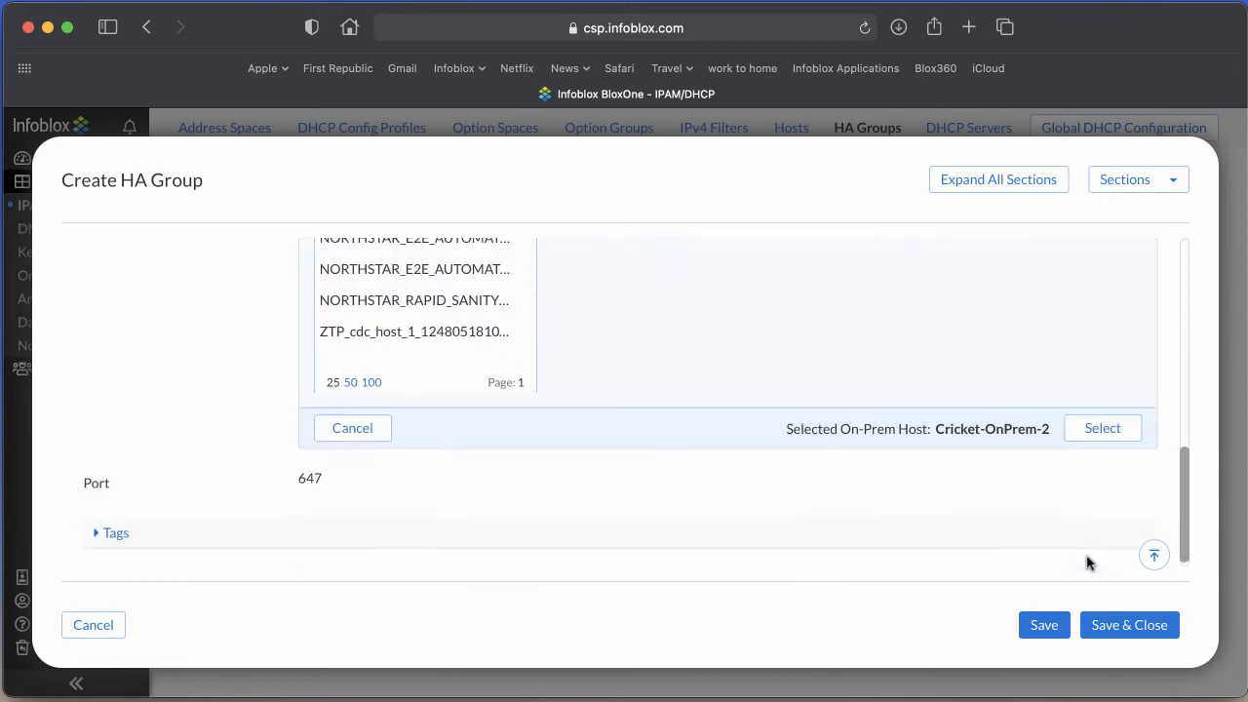
click(1104, 423)
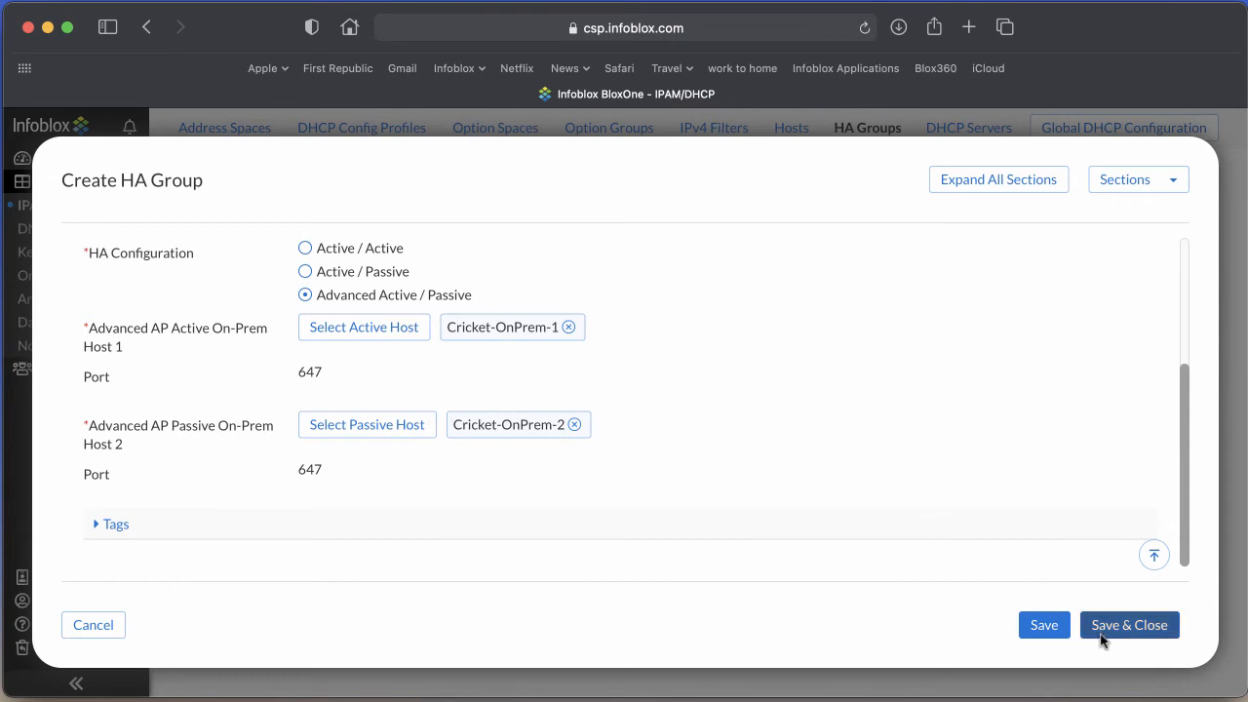
click(1131, 629)
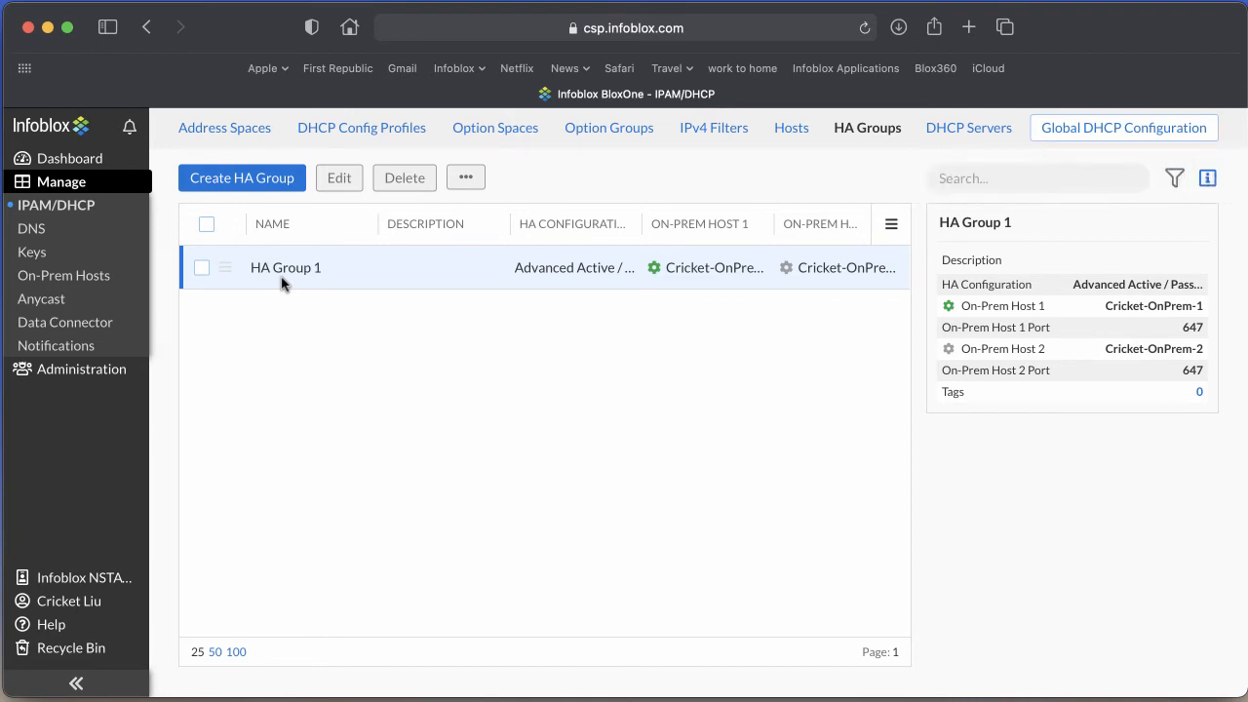
Open the 10.0.1.0/24 subnet within the 10.0.0.0/8 address block of the Default IP space.
click(239, 136)
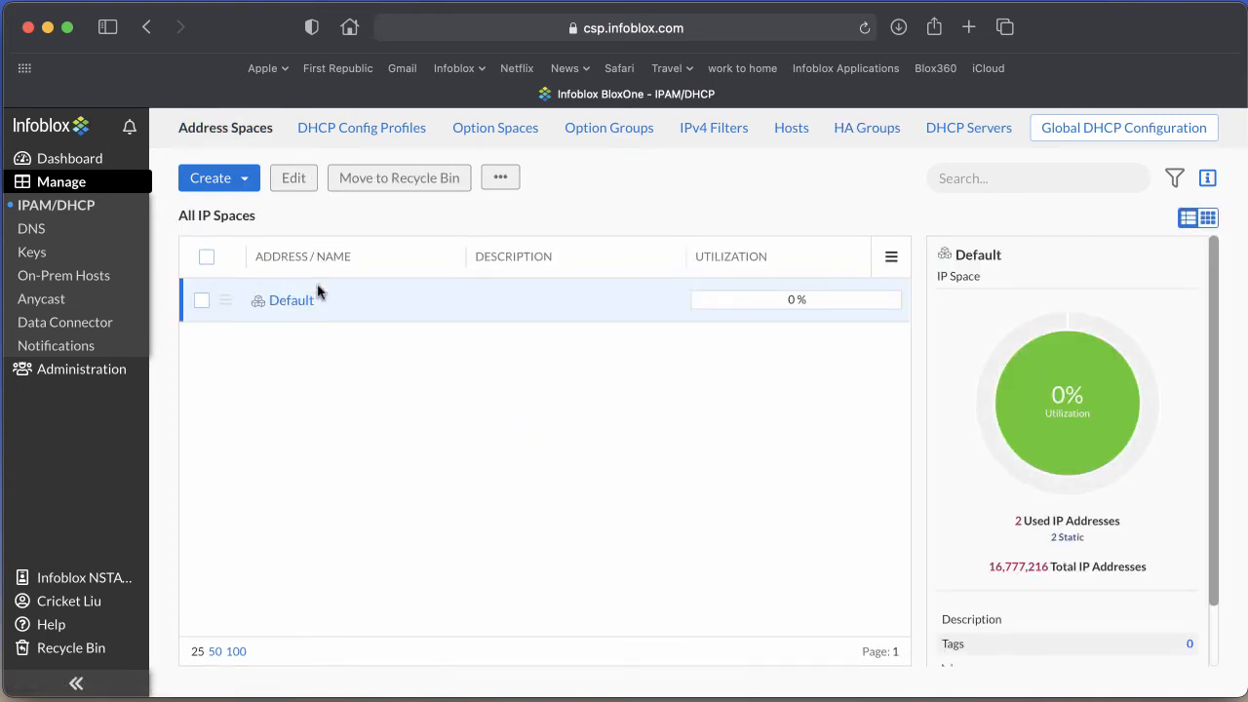
click(292, 302)
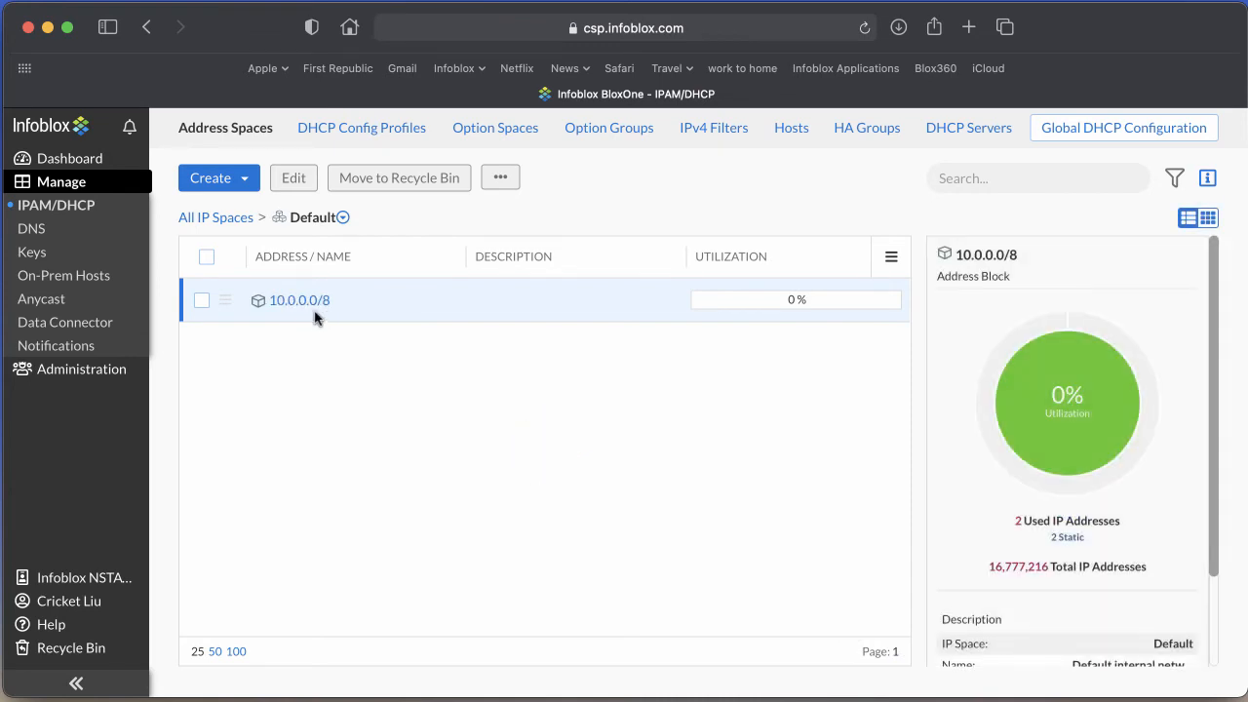
click(310, 303)
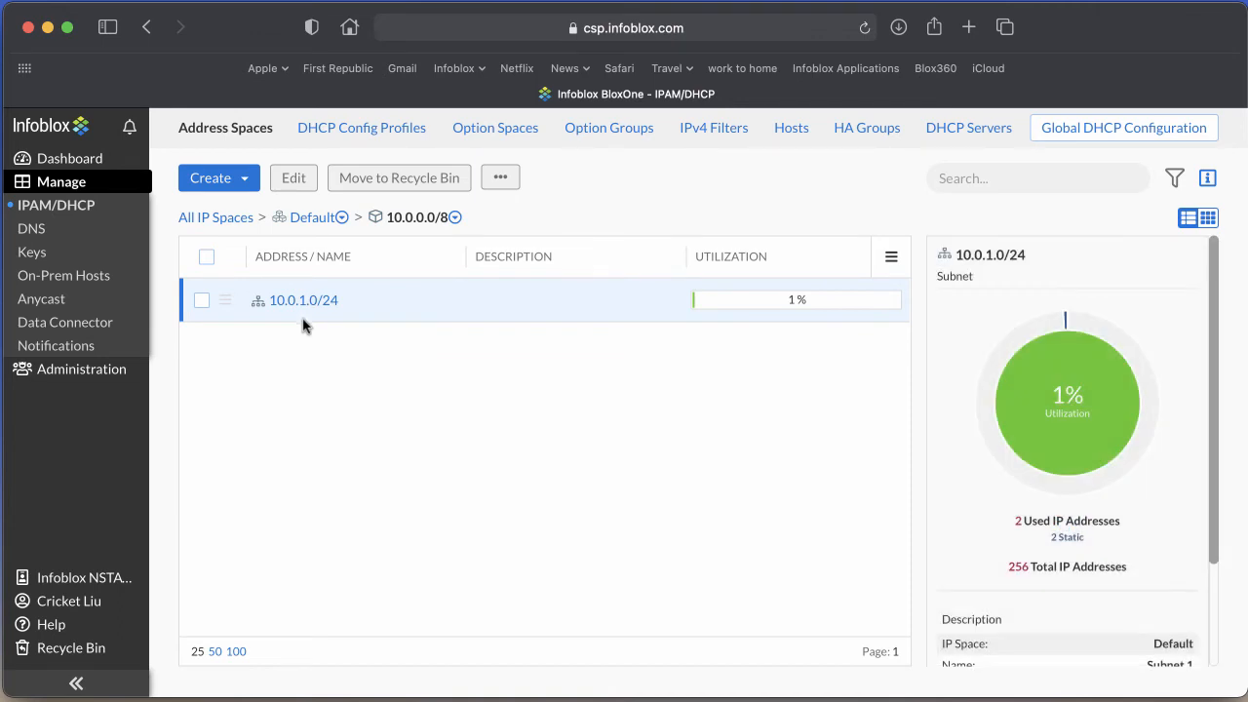
click(304, 302)
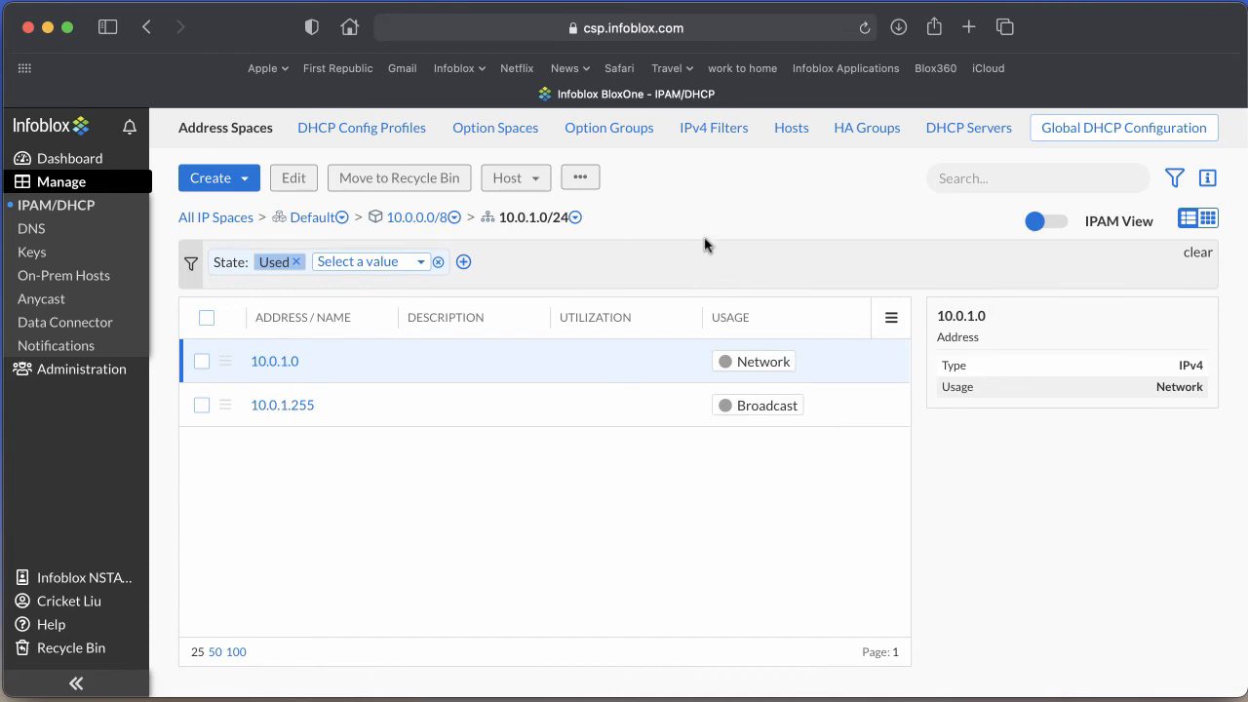
Start a new address range in the 10.0.1.0/24 subnet, running from 10.0.1.100 to 10.0.1.200.
click(240, 184)
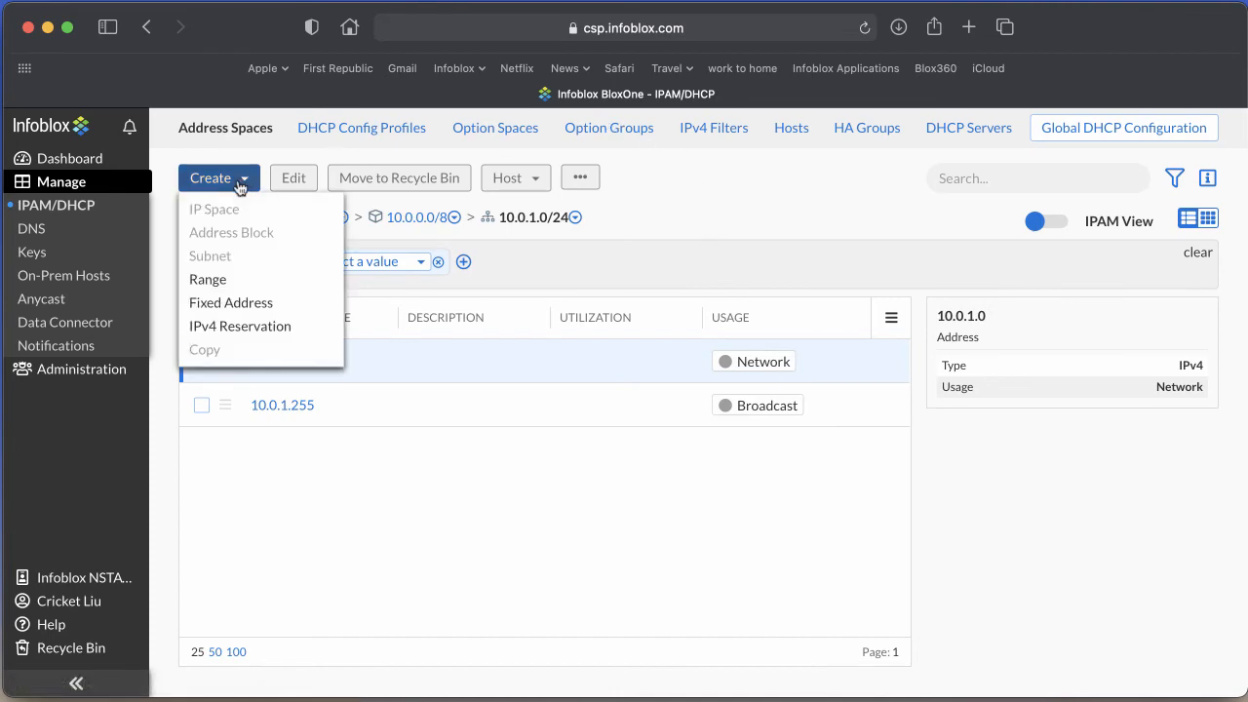
click(209, 280)
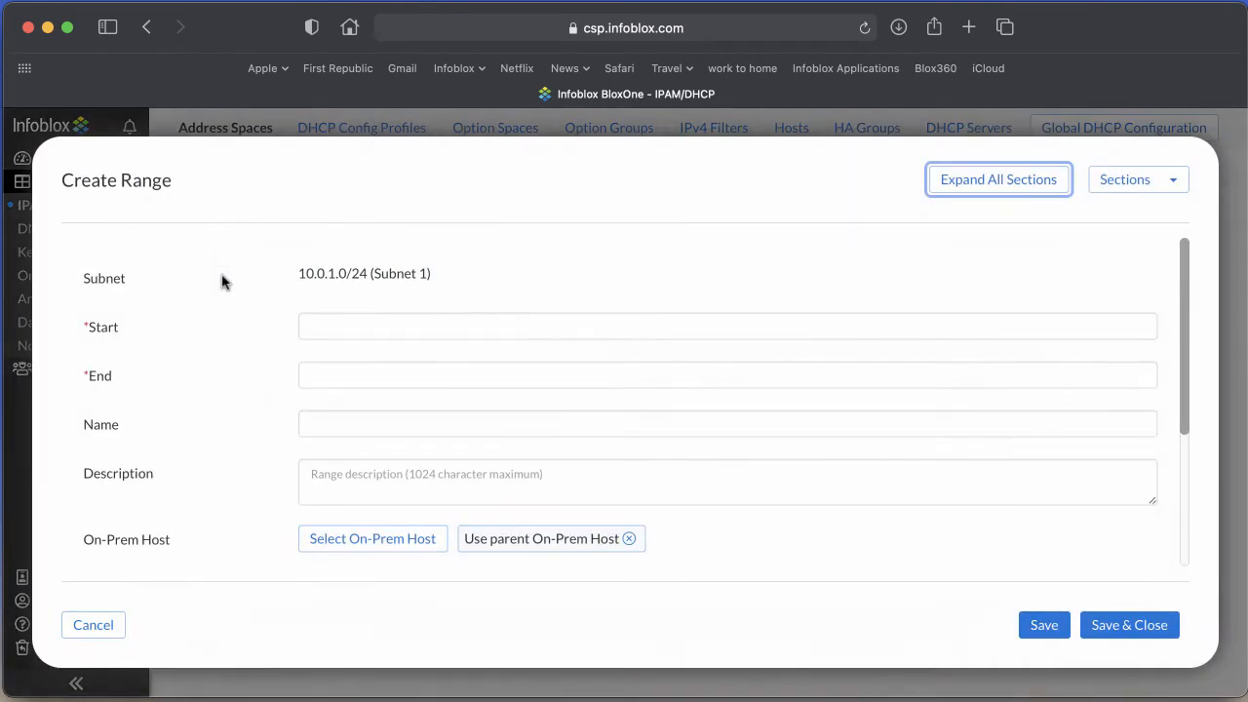
click(394, 328)
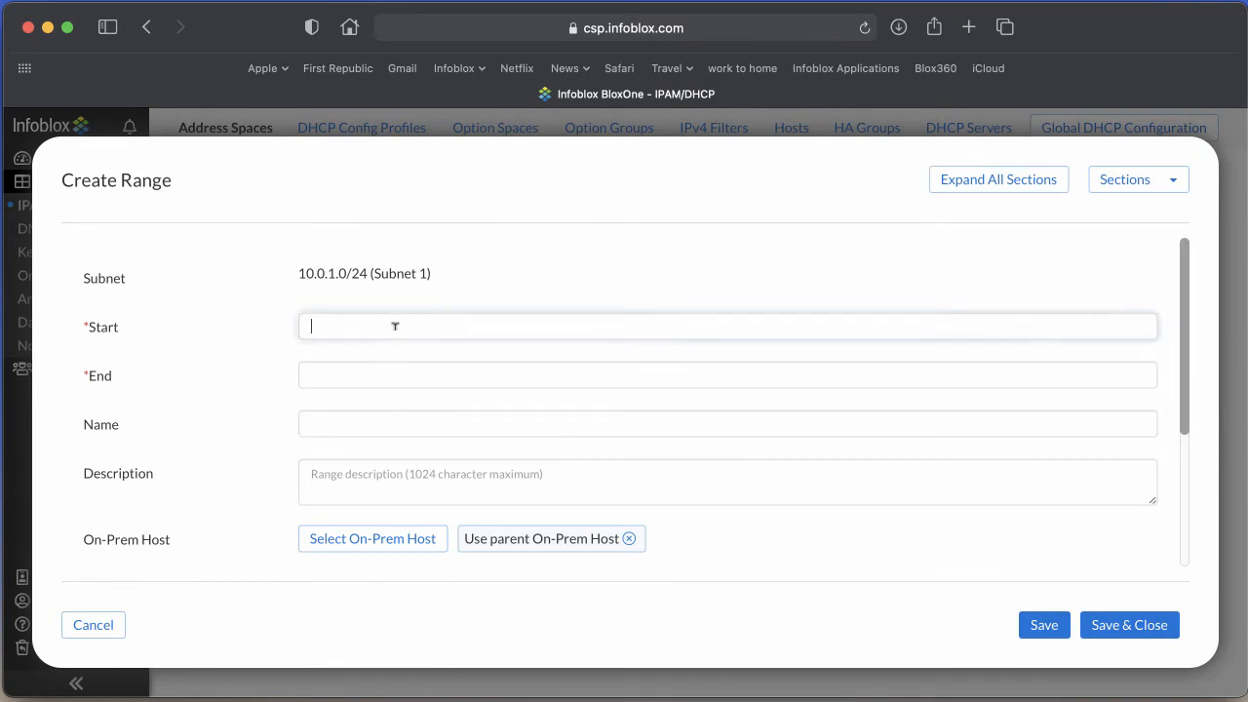
text(.0.1.100)
key(Tab)
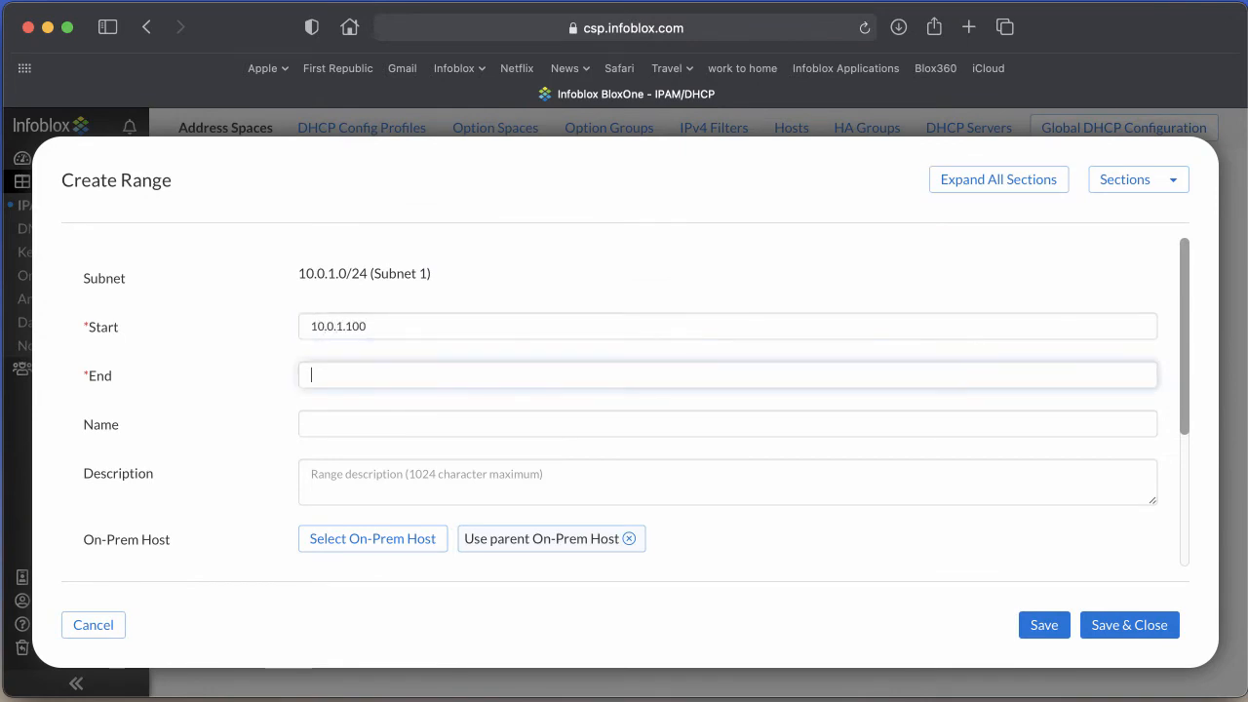
text(10.0.1.200)
Assign HA Group 1 as the range's on-prem host, then save and close the range.
scroll(352, 468, down, 2)
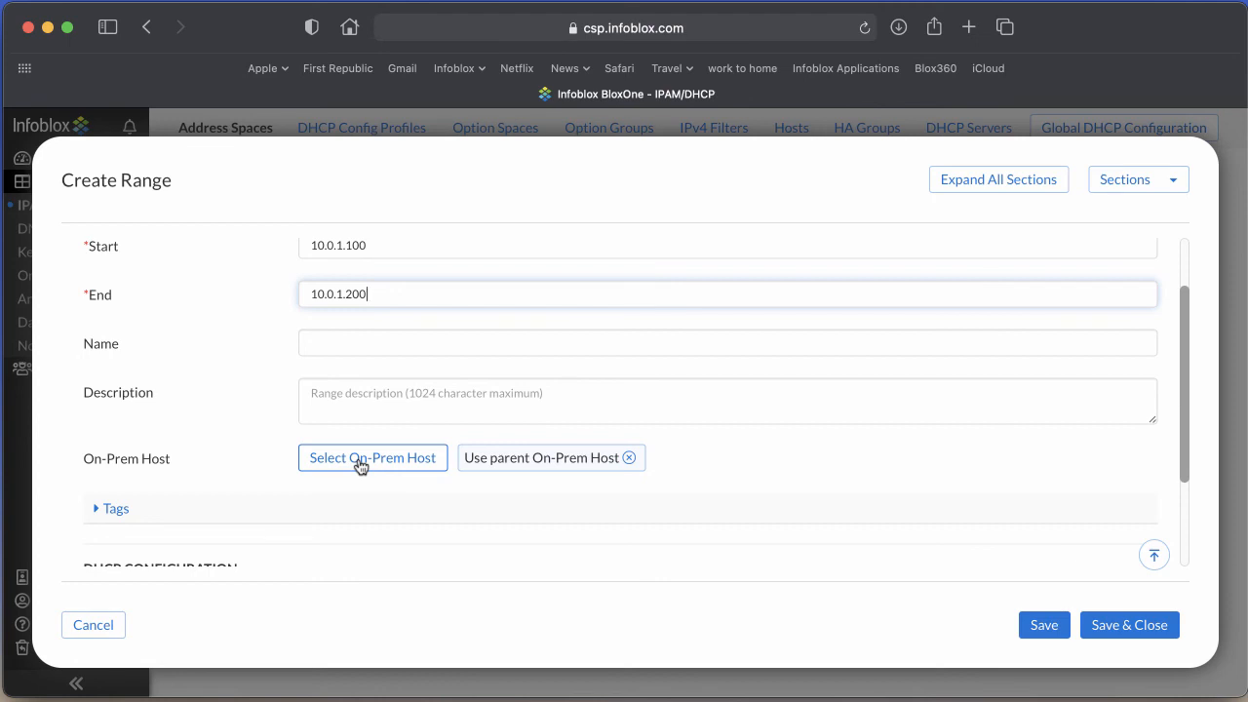
click(360, 465)
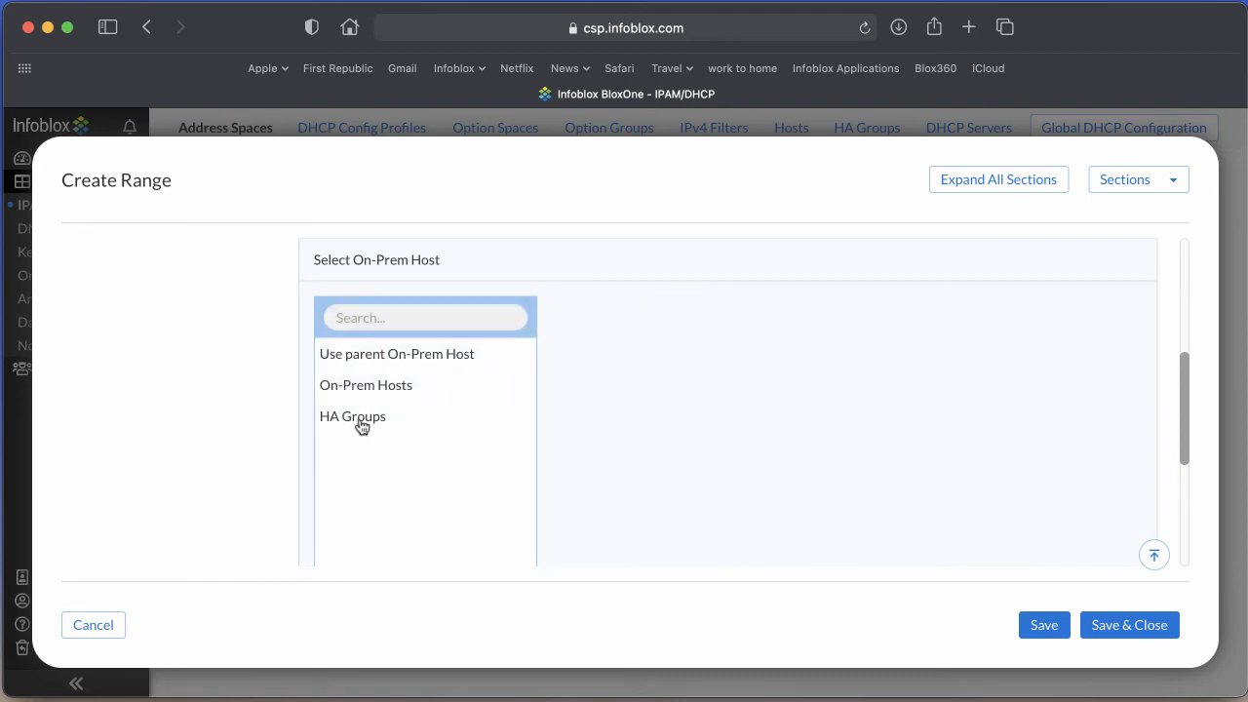
click(360, 426)
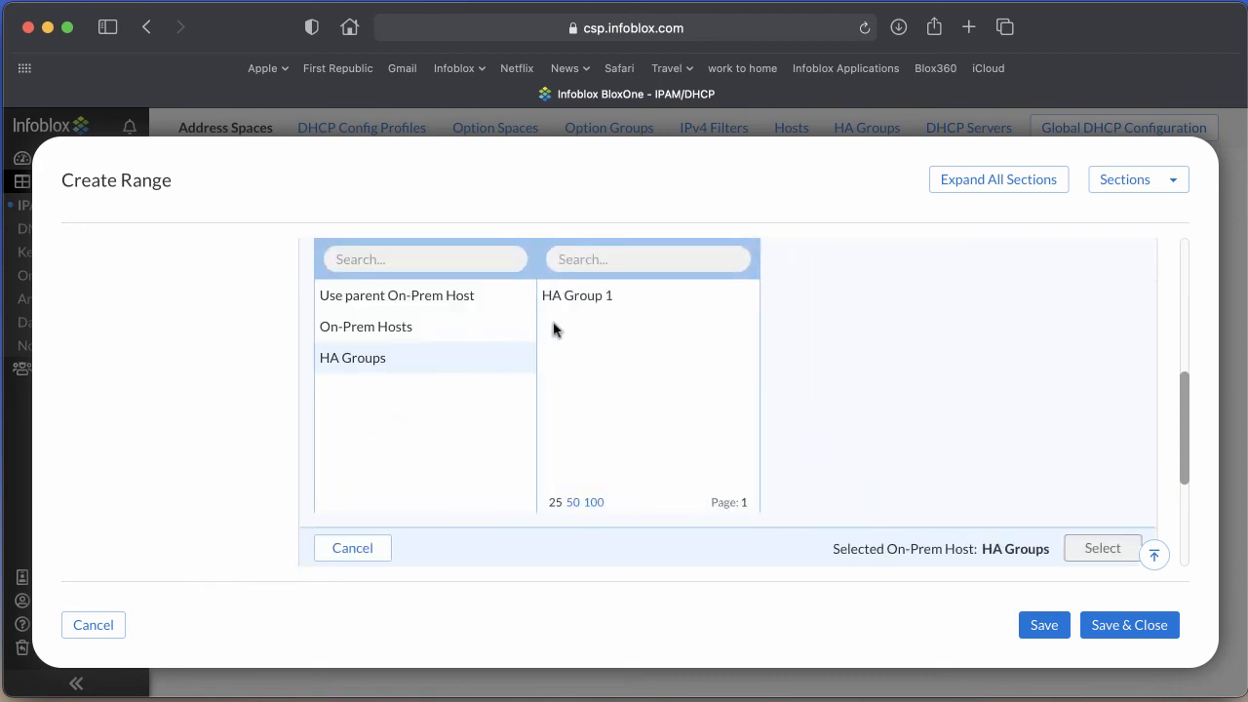
click(583, 302)
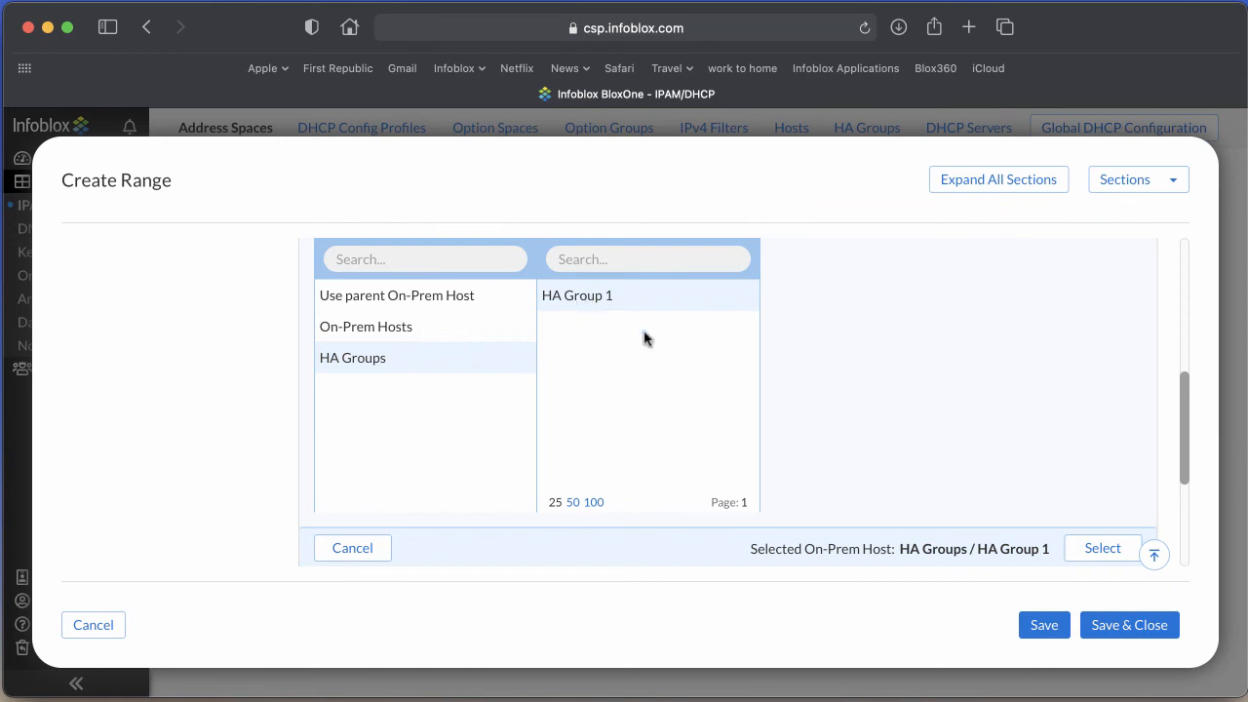
click(1101, 548)
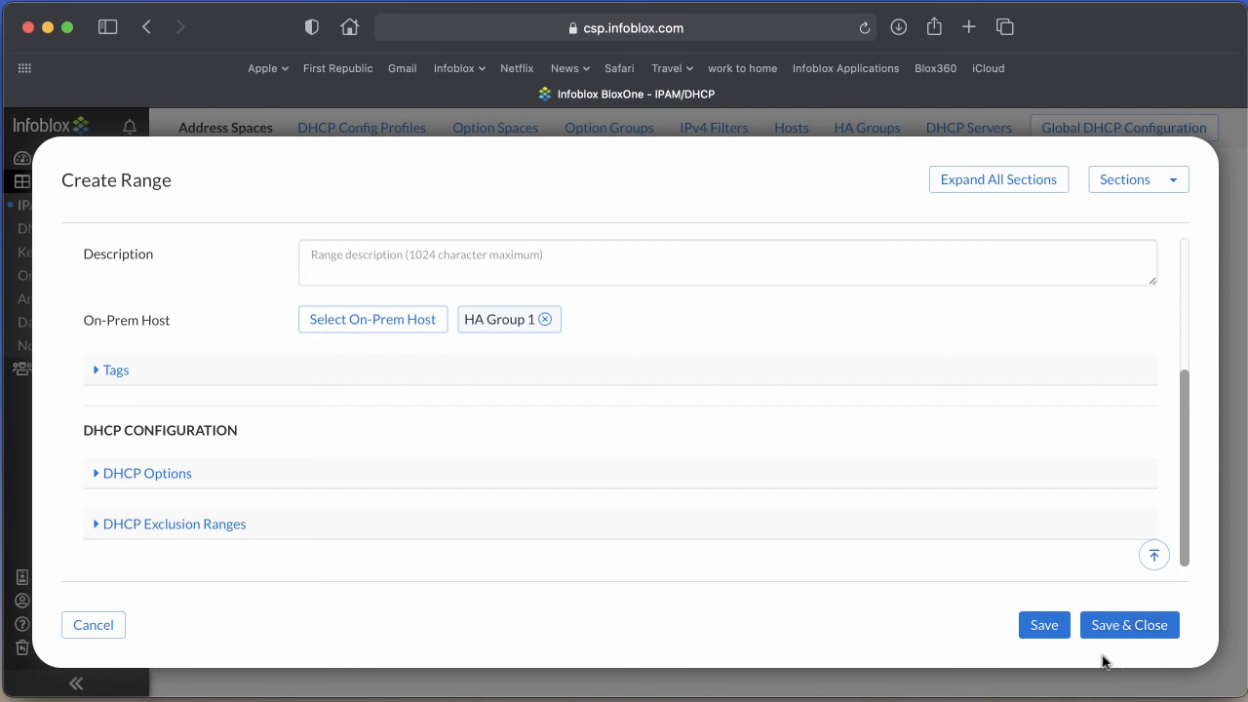
click(1129, 625)
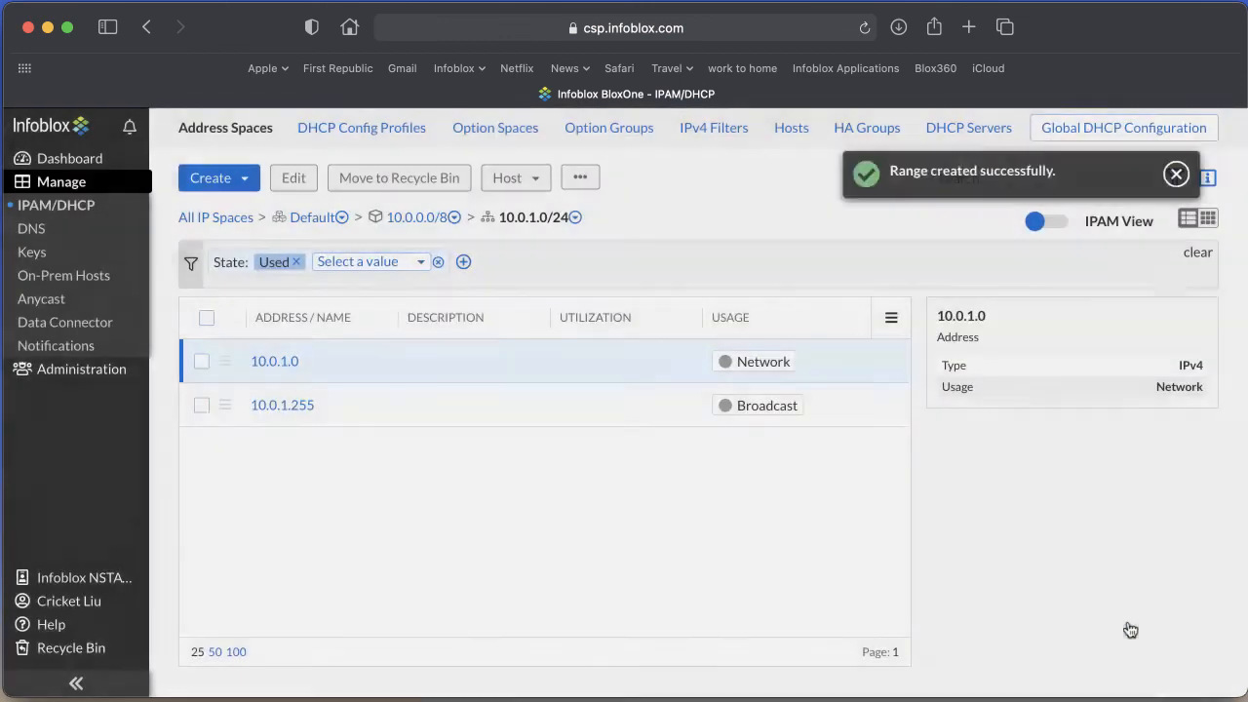